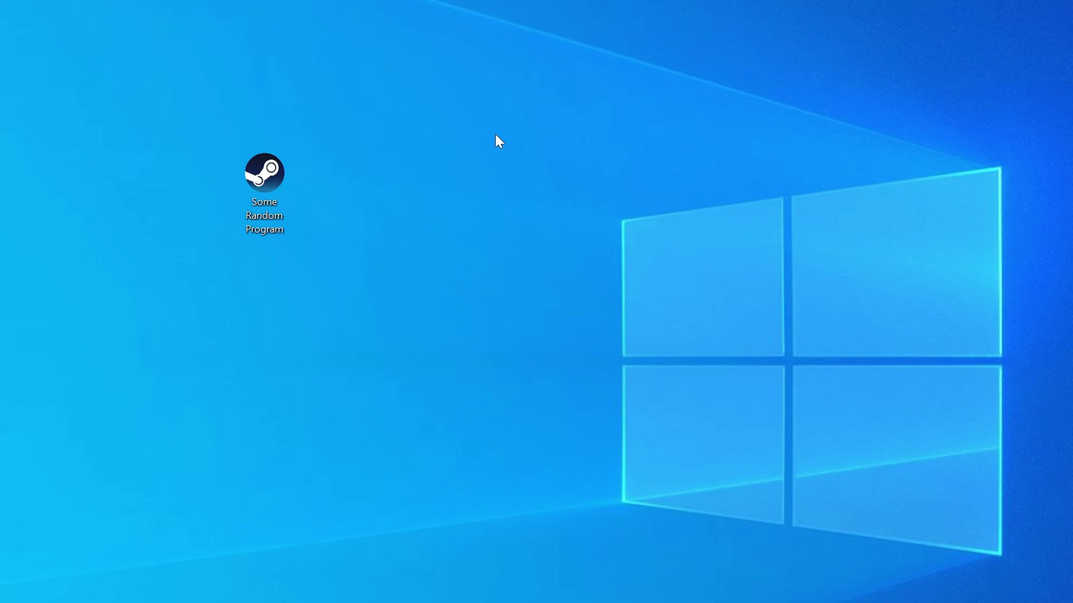
Step: Launch Being a Cat Simulator from its desktop shortcut to reproduce the missing msvcp120.dll error
{"action": "double_click", "coordinate": [280, 179]}
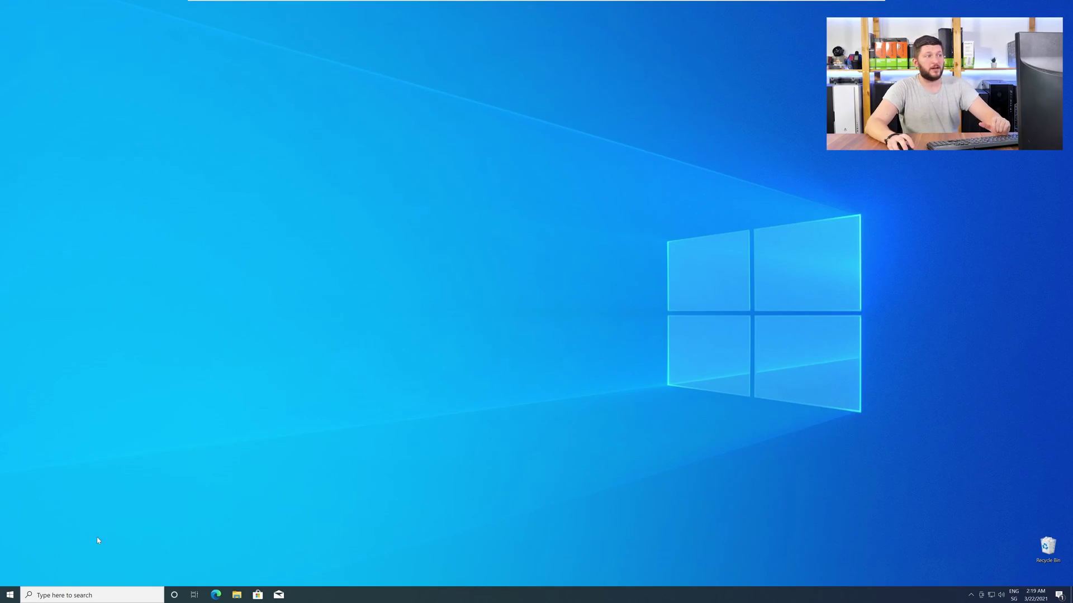
Step: Open System from the Start context menu and confirm it is a 64-bit operating system
{"action": "right_click", "coordinate": [5, 598]}
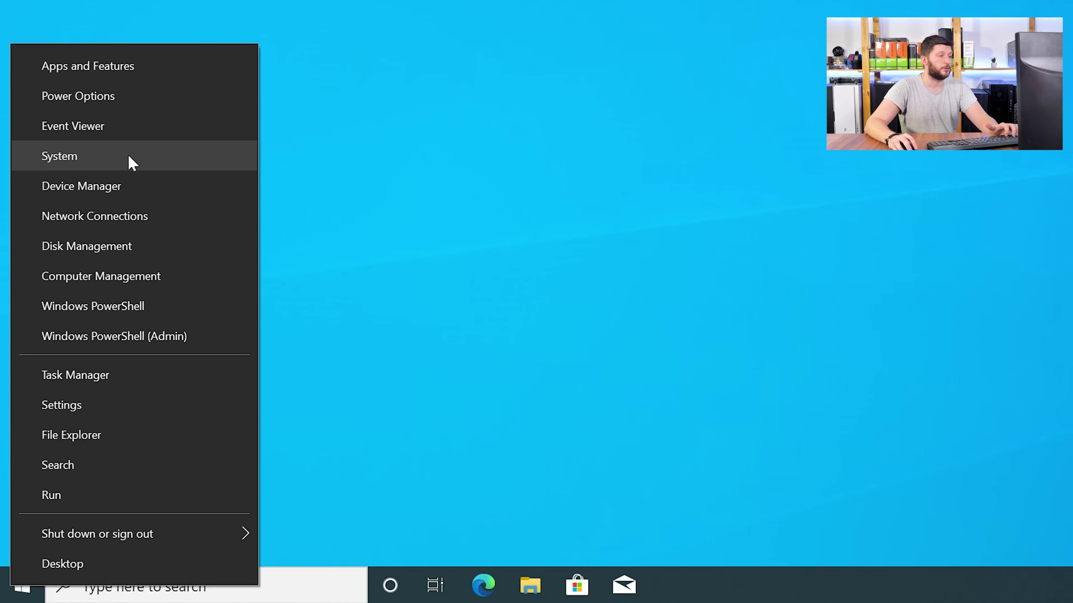
{"action": "left_click", "coordinate": [128, 156]}
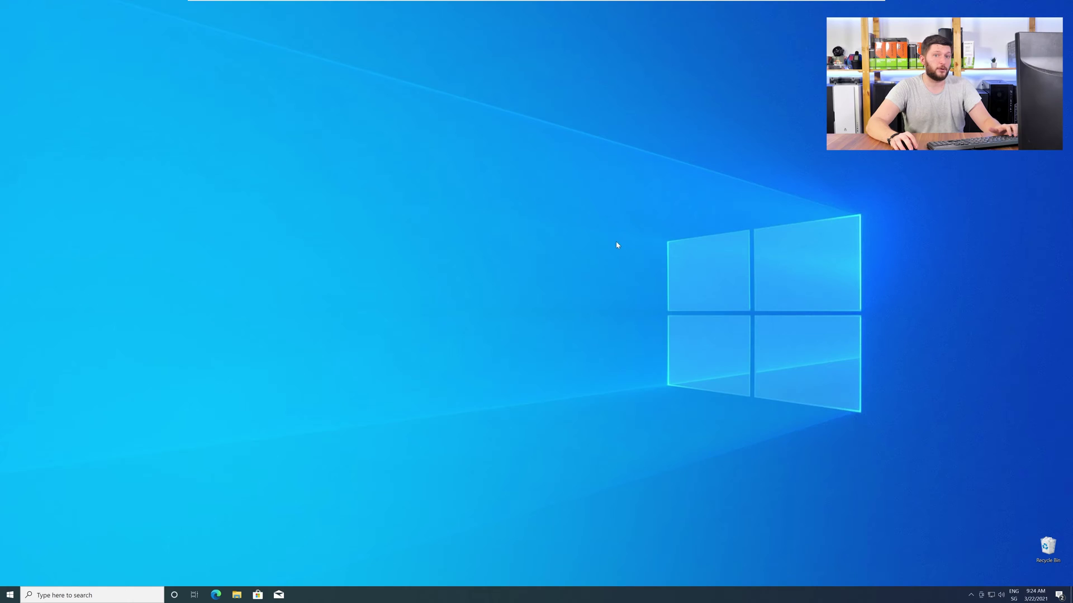
Step: In Edge, load sts-tutorial.com/download/msvcp120 and download the 32-bit and 64-bit MSVCP120.dll zips
{"action": "left_click", "coordinate": [216, 595]}
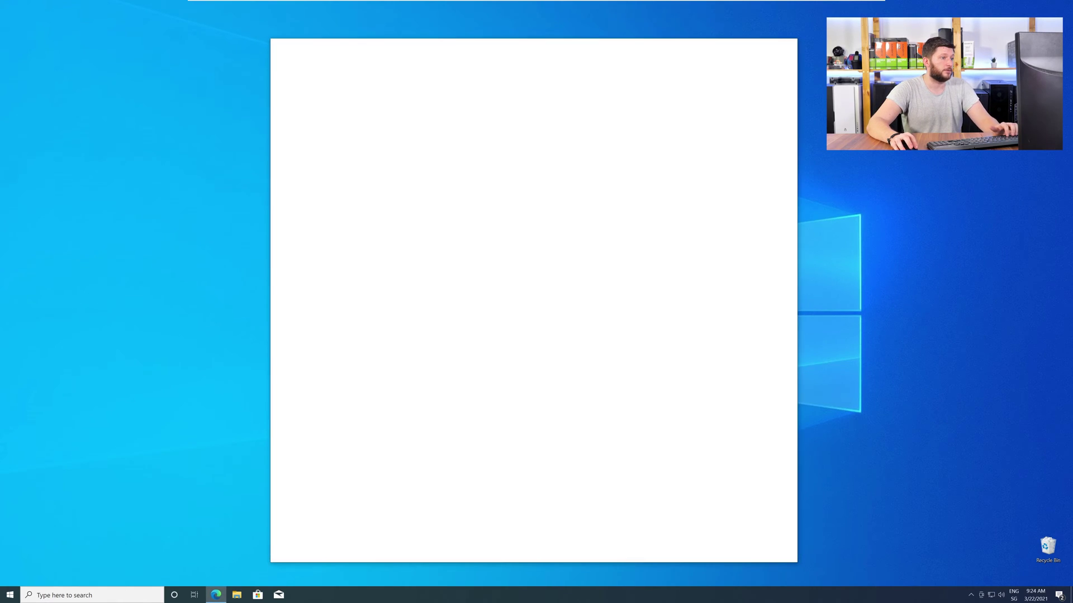
{"action": "type", "text": "https://www.sts-tutorial.com/download/msvcp120"}
{"action": "key", "text": "Return"}
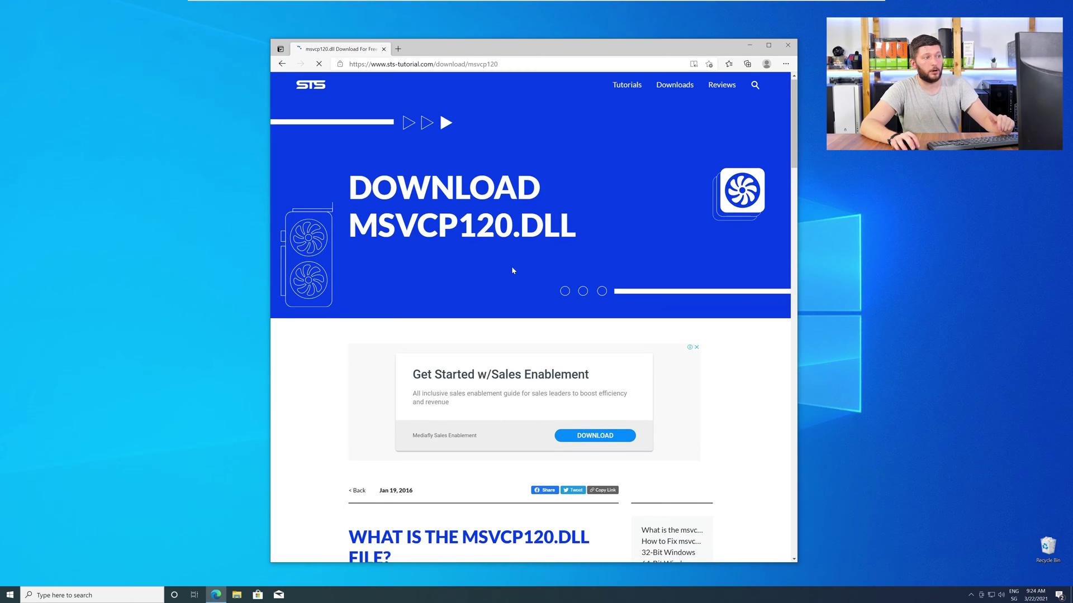
{"action": "scroll", "coordinate": [513, 270], "scroll_direction": "down", "scroll_amount": 7}
{"action": "scroll", "coordinate": [513, 270], "scroll_direction": "down", "scroll_amount": 20}
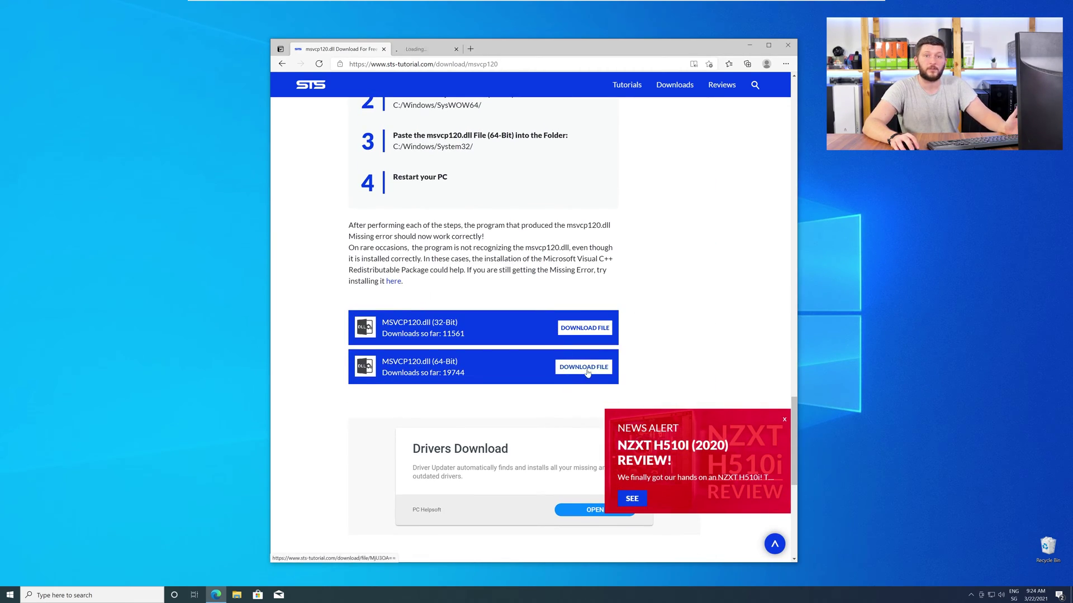
{"action": "left_click", "coordinate": [582, 334]}
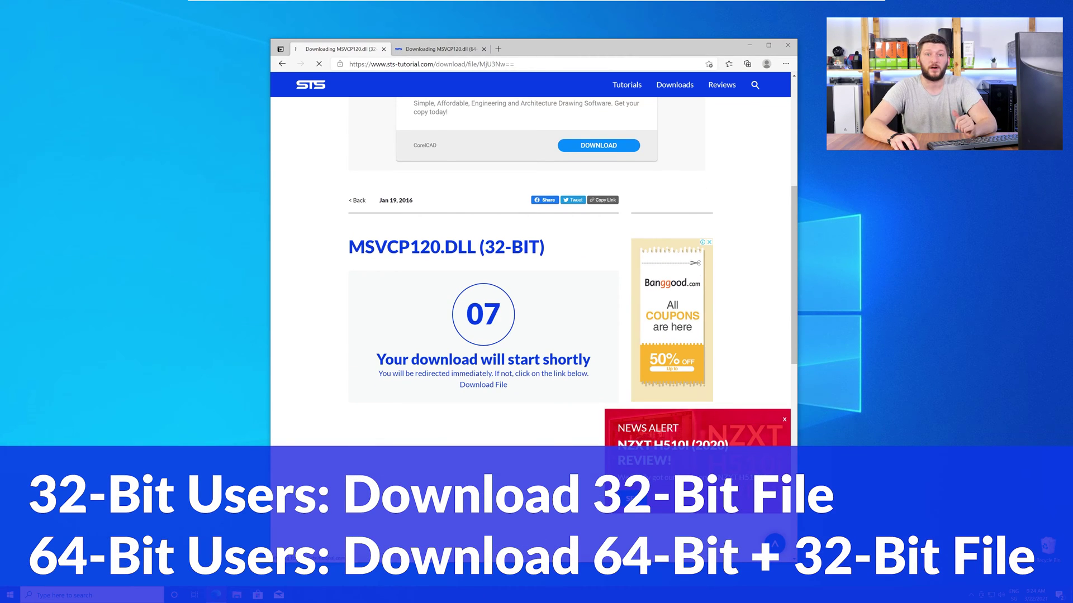
{"action": "left_click", "coordinate": [452, 51]}
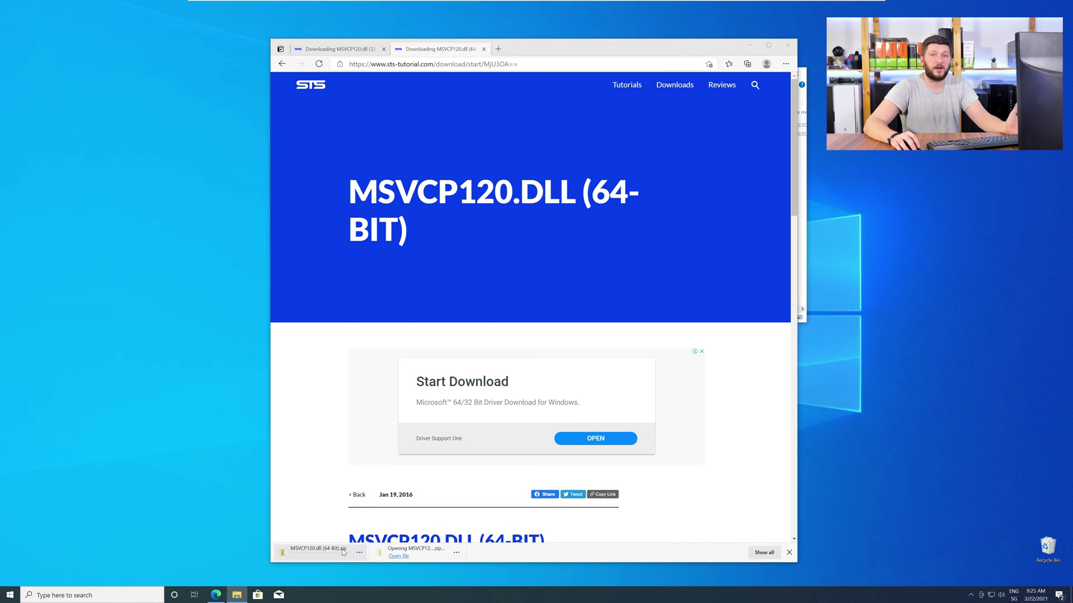
Step: Open the 64-bit and 32-bit zips side by side, each showing its msvcp120.dll subfolder
{"action": "left_click", "coordinate": [788, 46]}
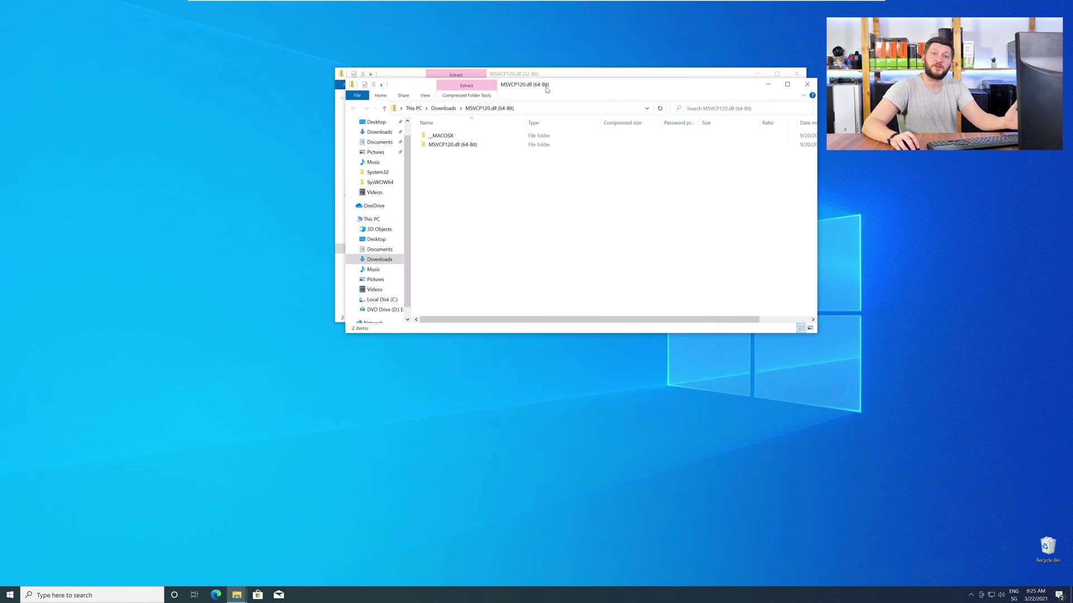
{"action": "left_click_drag", "start_coordinate": [497, 193], "coordinate": [225, 338]}
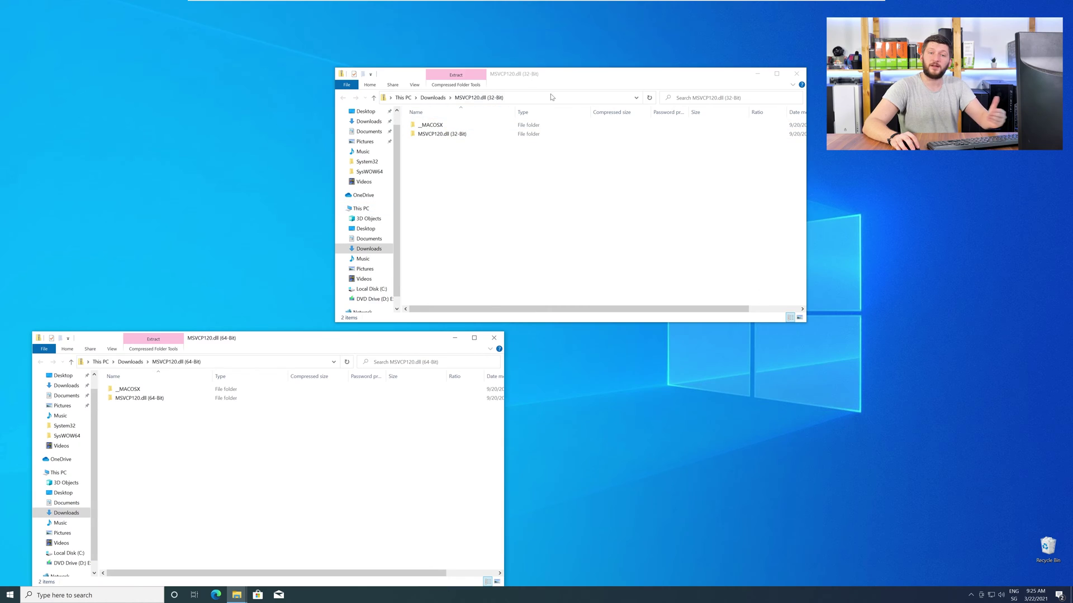
{"action": "left_click_drag", "start_coordinate": [523, 75], "coordinate": [700, 334]}
{"action": "double_click", "coordinate": [619, 392]}
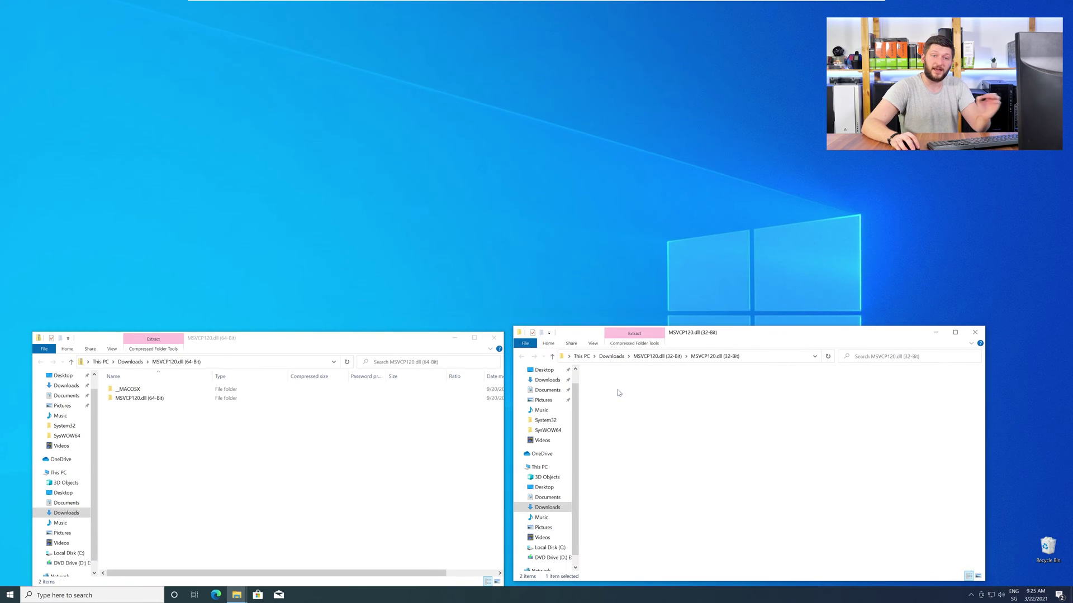
{"action": "double_click", "coordinate": [170, 398]}
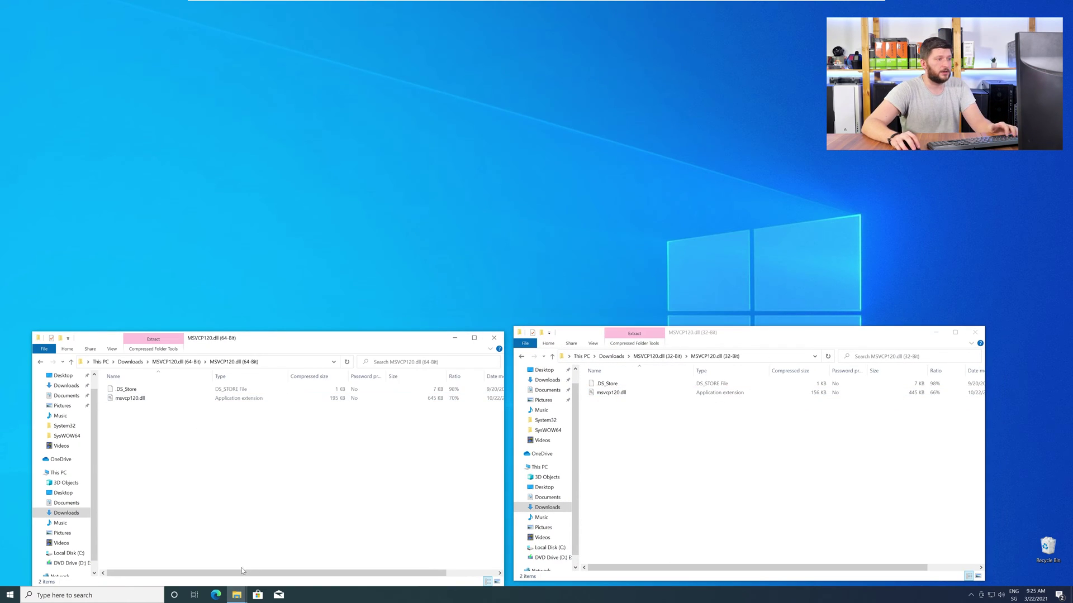
Step: Open a new Explorer window at Local Disk (C:) > Windows and select System32
{"action": "left_click", "coordinate": [231, 595]}
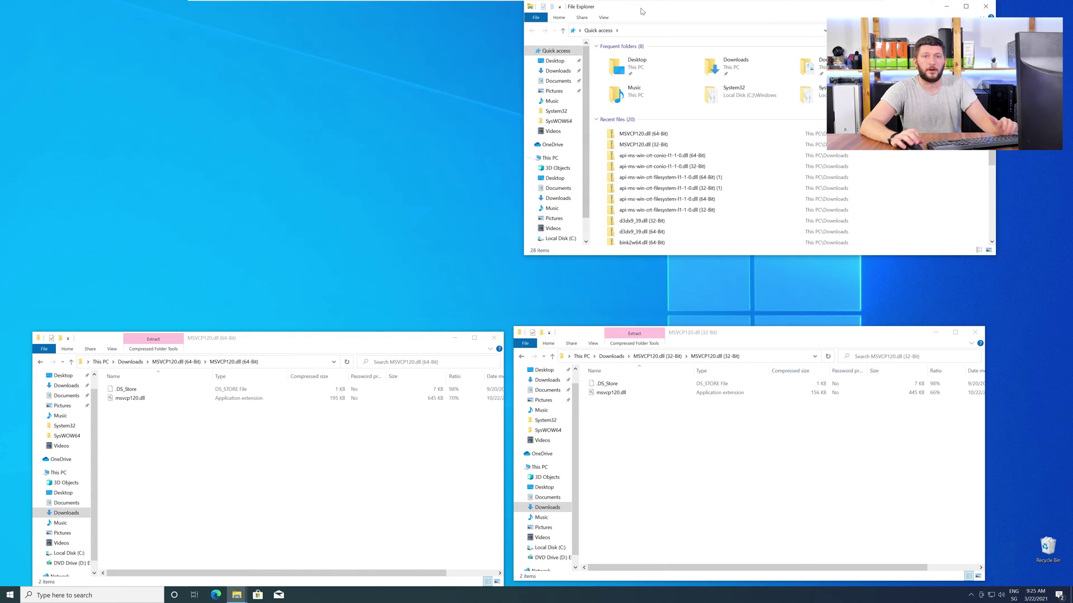
{"action": "left_click_drag", "start_coordinate": [641, 12], "coordinate": [473, 81]}
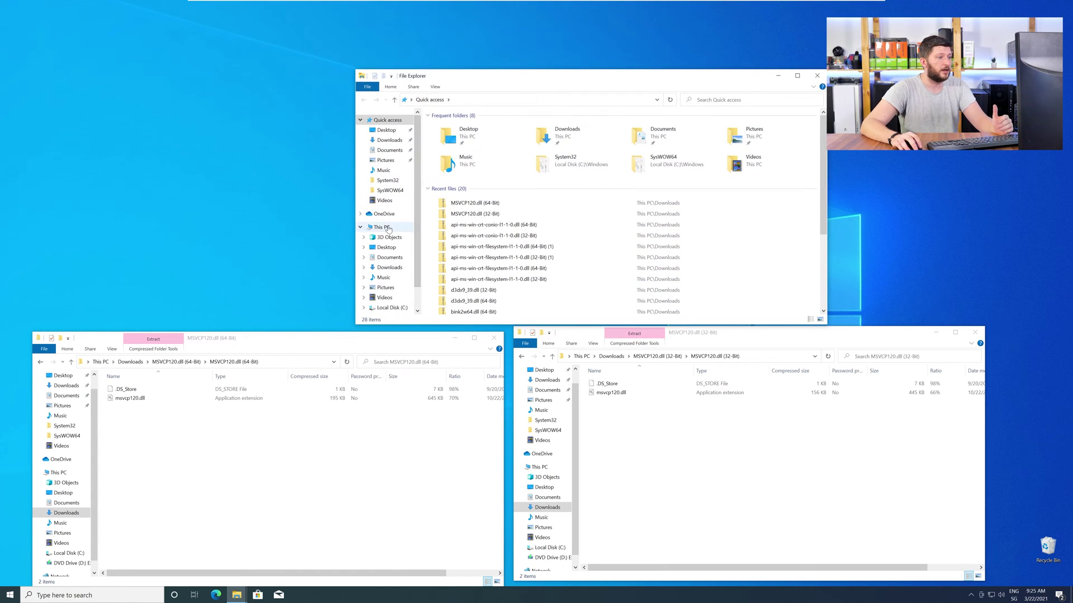
{"action": "left_click", "coordinate": [382, 228]}
{"action": "double_click", "coordinate": [462, 215]}
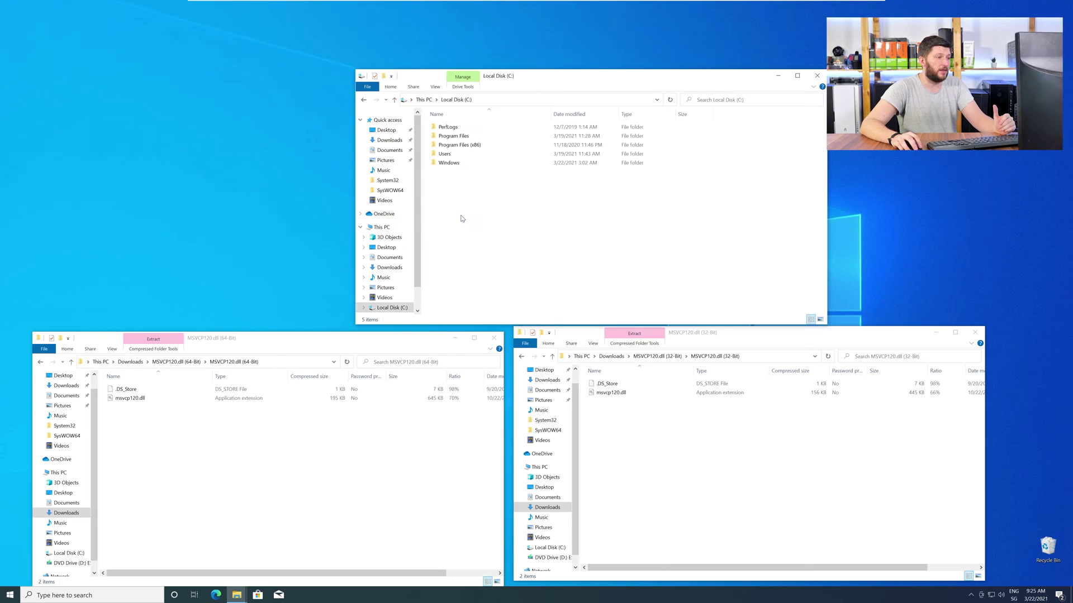
{"action": "double_click", "coordinate": [455, 164]}
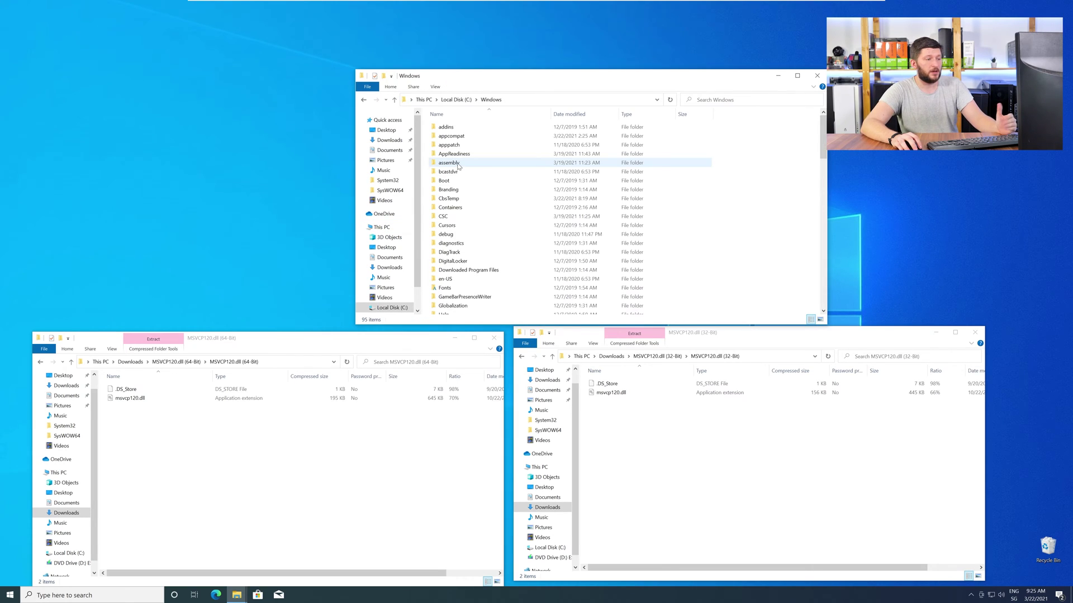
{"action": "scroll", "coordinate": [462, 224], "scroll_direction": "down", "scroll_amount": 15}
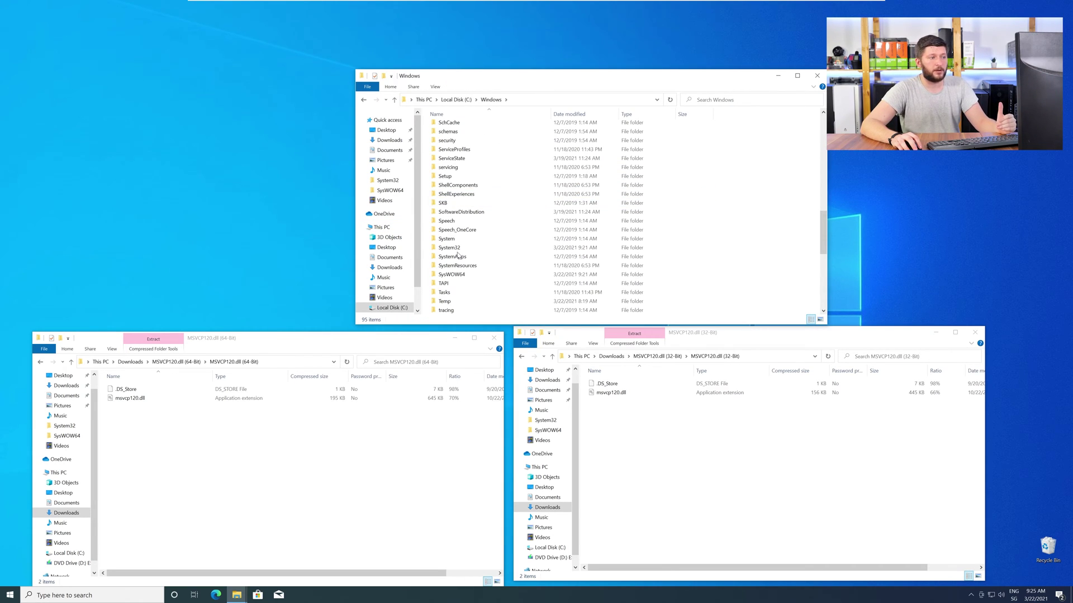
{"action": "left_click", "coordinate": [460, 250]}
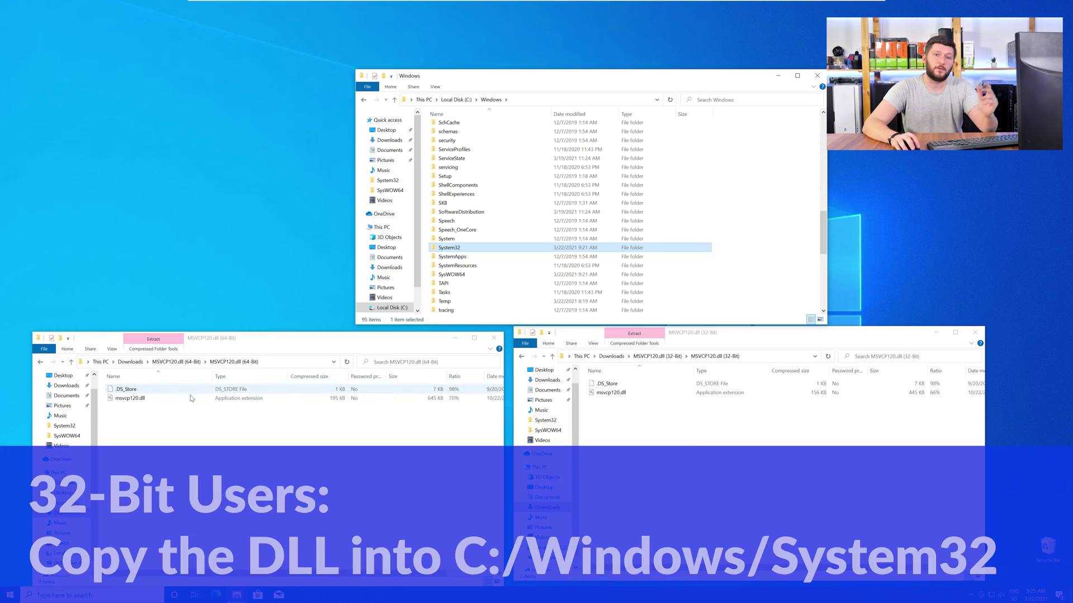
Step: Copy the 64-bit msvcp120.dll into System32 and the 32-bit one into SysWOW64, granting admin permission
{"action": "left_click_drag", "start_coordinate": [140, 400], "coordinate": [459, 250]}
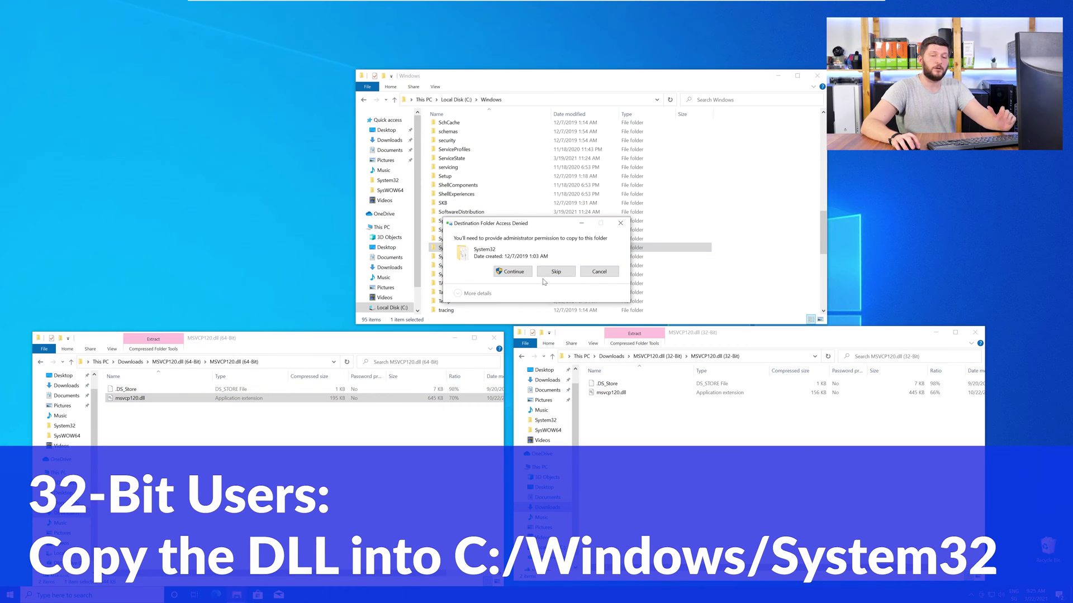
{"action": "left_click", "coordinate": [512, 272]}
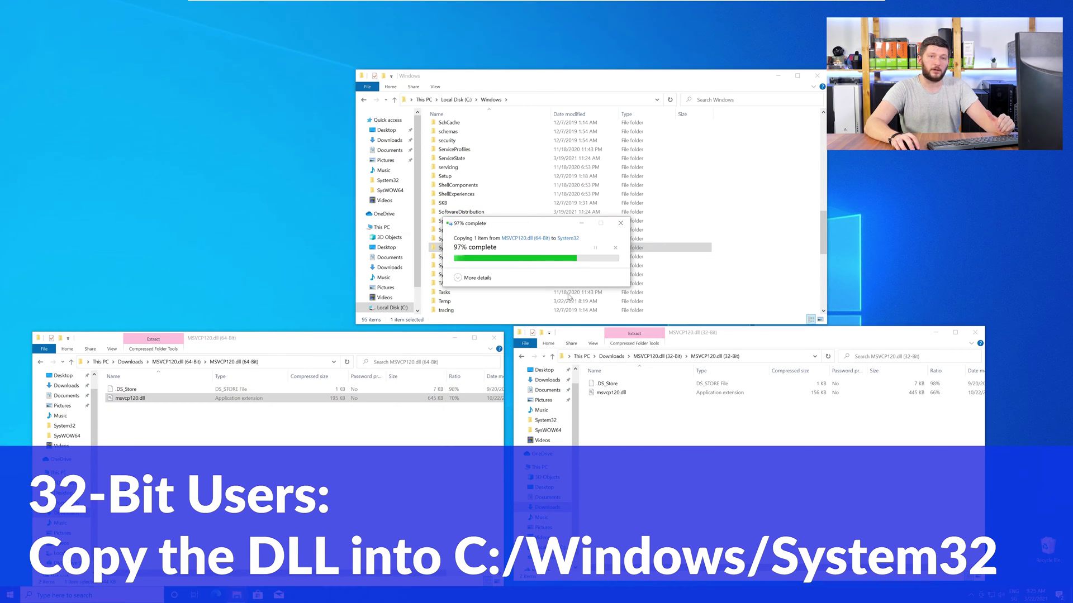
{"action": "left_click_drag", "start_coordinate": [611, 392], "coordinate": [452, 275]}
{"action": "left_click", "coordinate": [522, 275]}
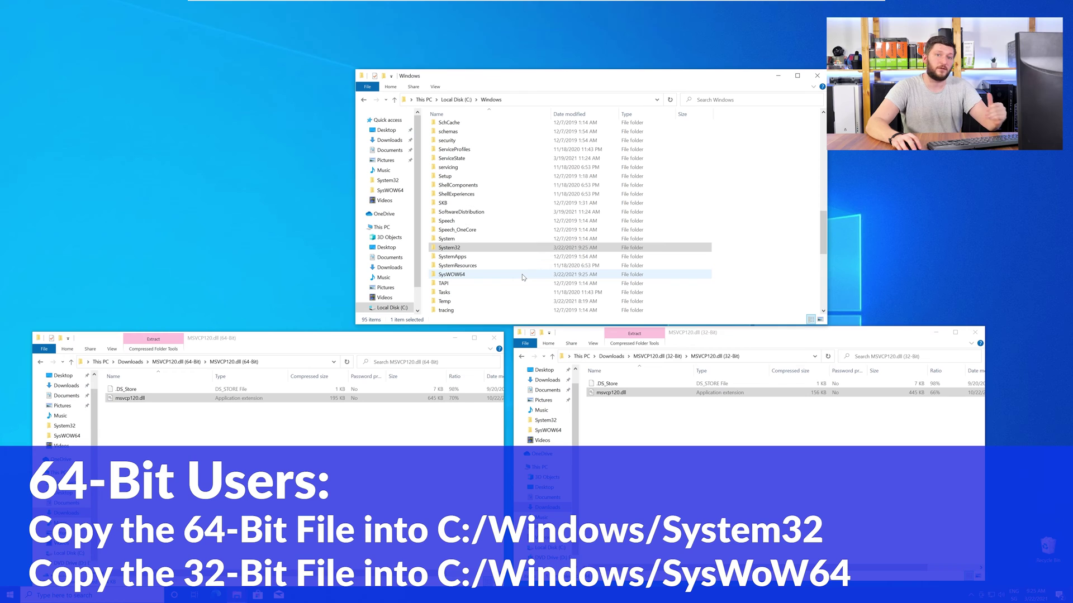
Step: Close the Windows folder and both DLL folder windows
{"action": "left_click", "coordinate": [820, 77]}
{"action": "left_click", "coordinate": [628, 366]}
{"action": "key", "text": "ctrl+w"}
{"action": "left_click", "coordinate": [493, 339]}
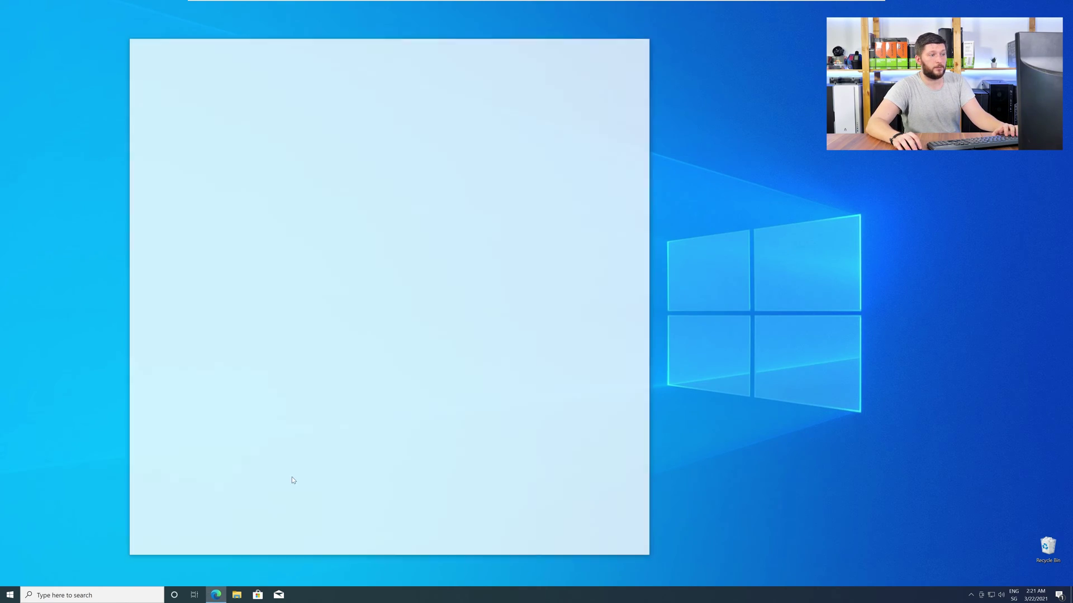
Step: Load the sts-tutorial.com Visual C++ Redistributable page and download vc_redist.x64.exe
{"action": "key", "text": "ctrl+v"}
{"action": "key", "text": "Return"}
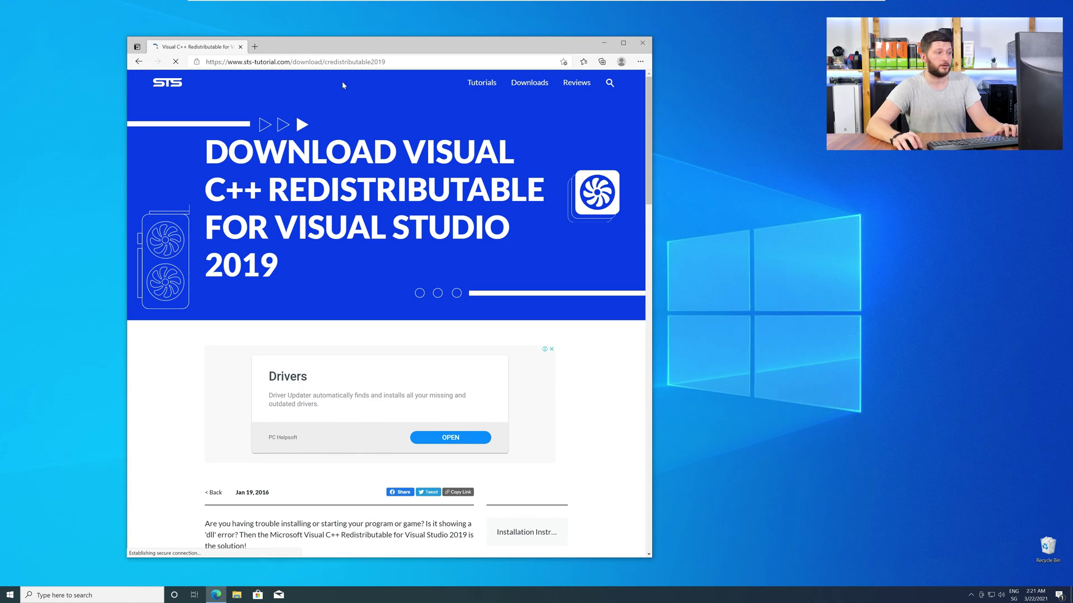
{"action": "scroll", "coordinate": [172, 289], "scroll_direction": "down", "scroll_amount": 12}
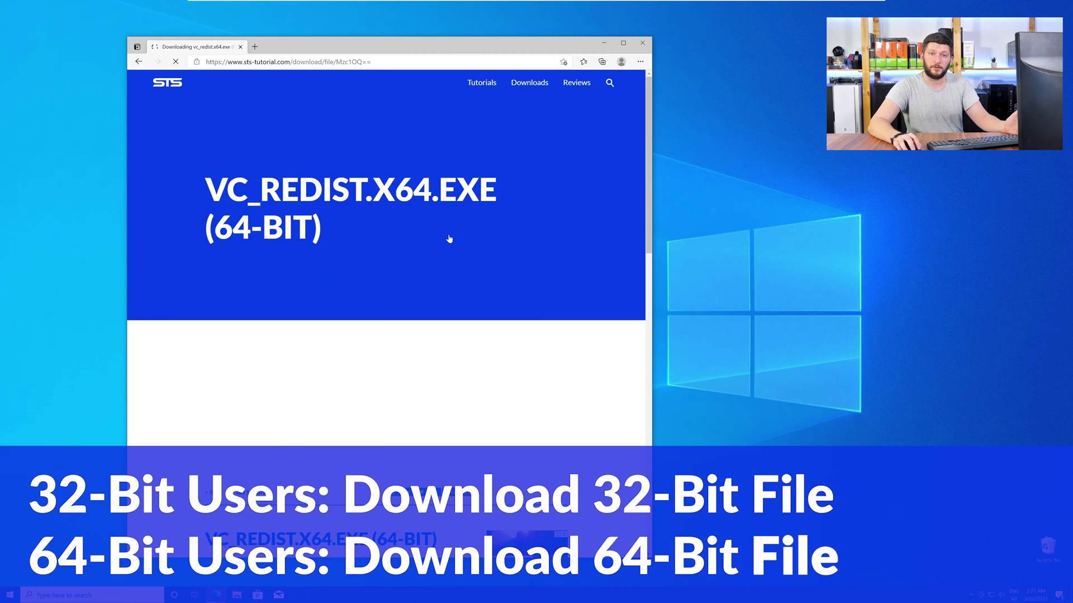
{"action": "scroll", "coordinate": [437, 251], "scroll_direction": "up", "scroll_amount": 1}
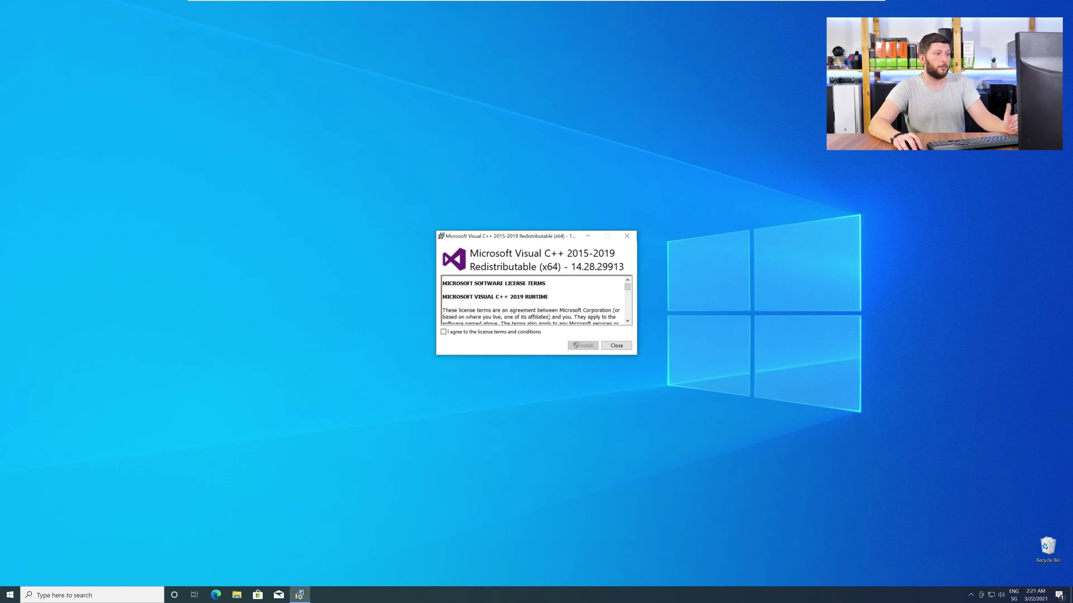
Step: Accept the license, install the Visual C++ 2015-2019 x64 Redistributable with admin approval, and close setup
{"action": "left_click", "coordinate": [520, 332]}
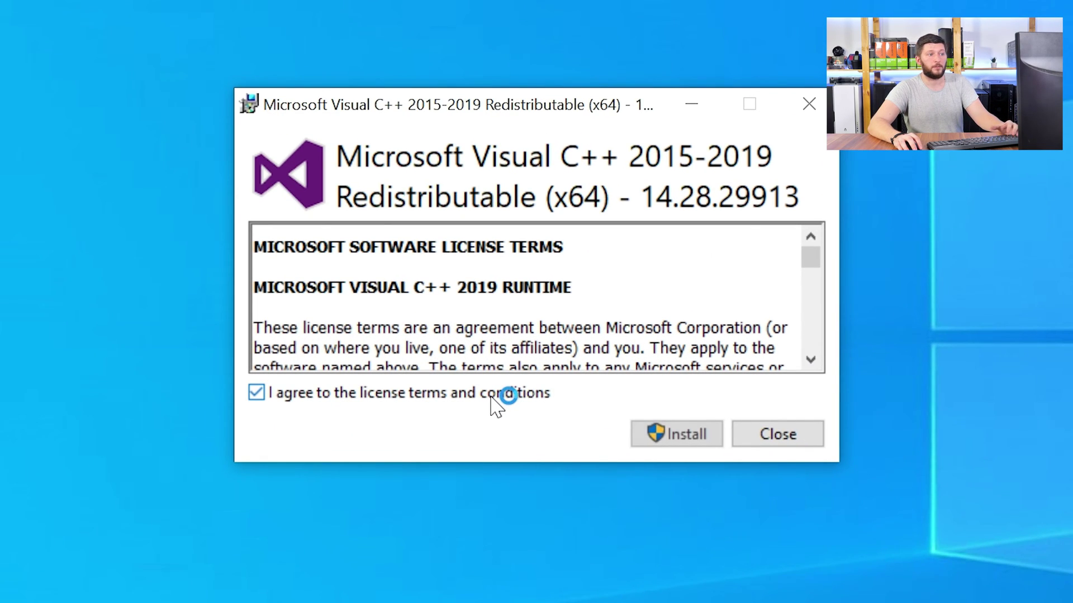
{"action": "left_click", "coordinate": [676, 434]}
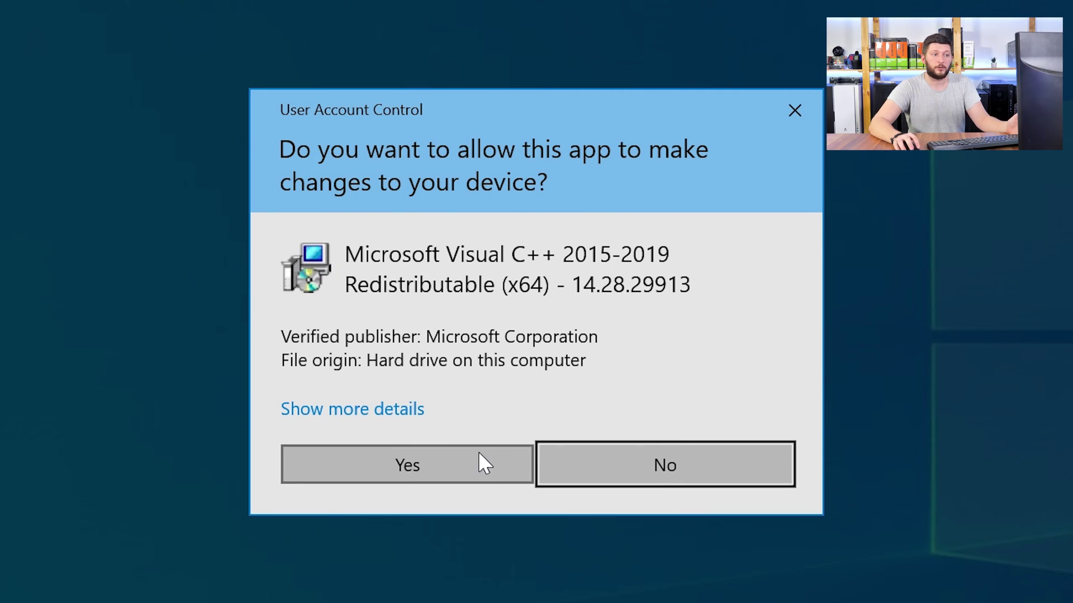
{"action": "left_click", "coordinate": [479, 453]}
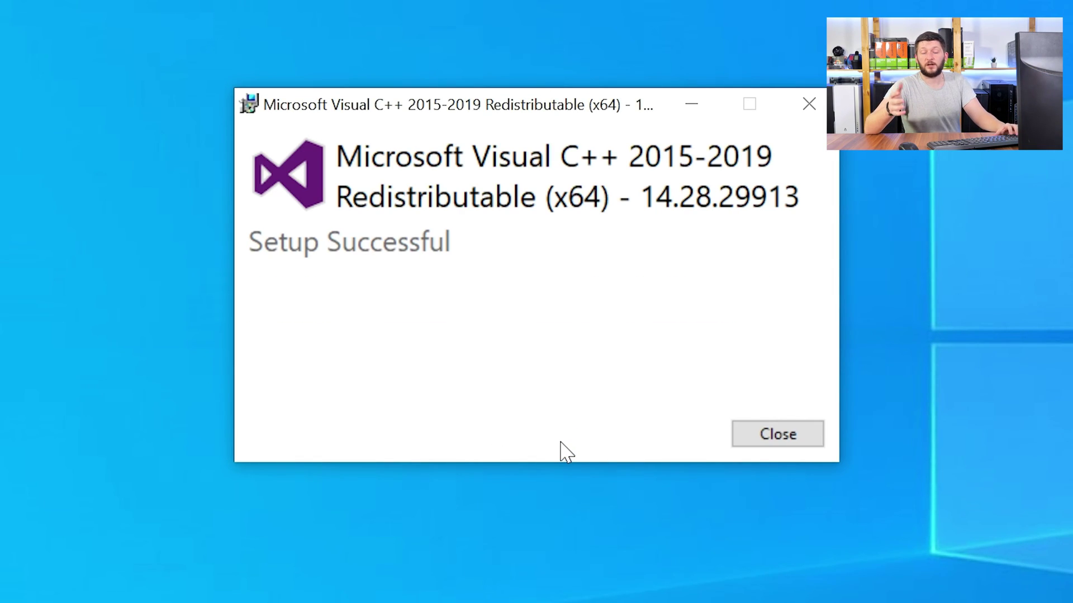
{"action": "left_click", "coordinate": [779, 438]}
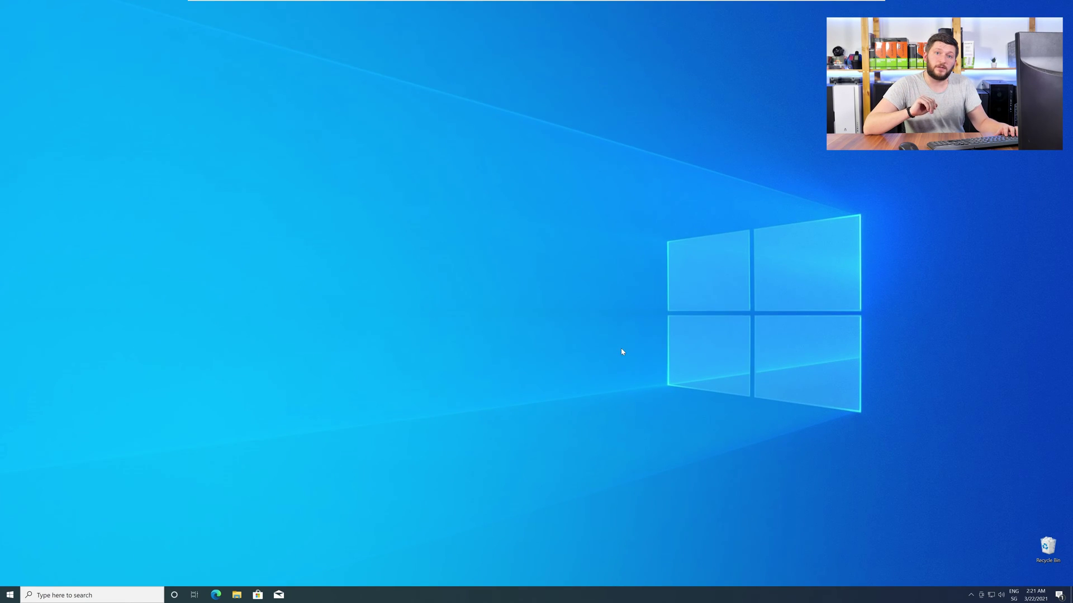